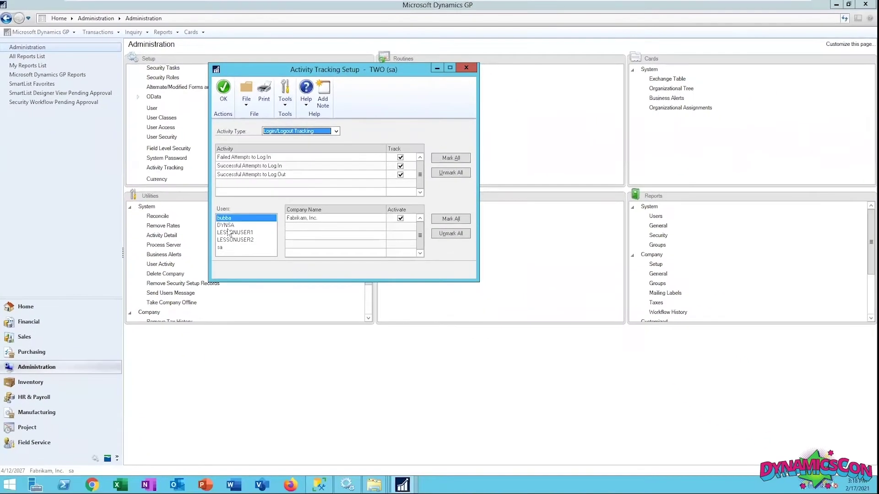
# Switch the activity type to Access Tracking and mark all of its activities for tracking.
pyautogui.click(257, 277)
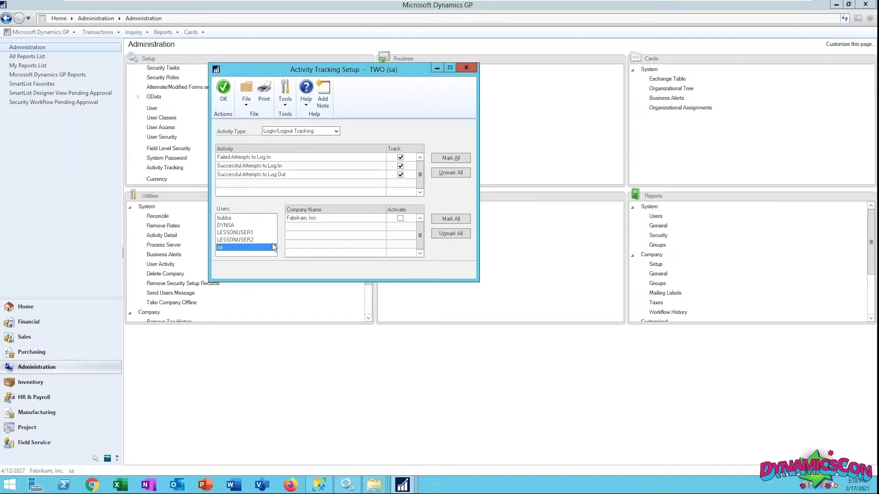
pyautogui.click(310, 131)
pyautogui.click(283, 146)
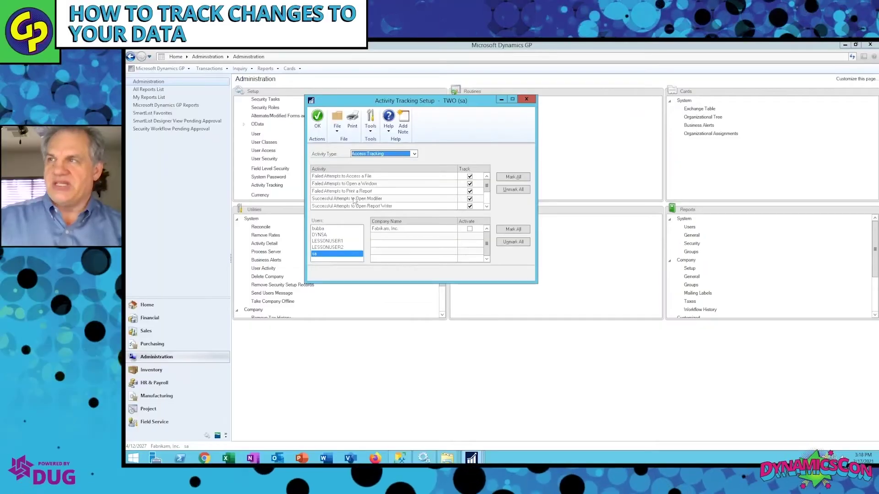
pyautogui.click(487, 207)
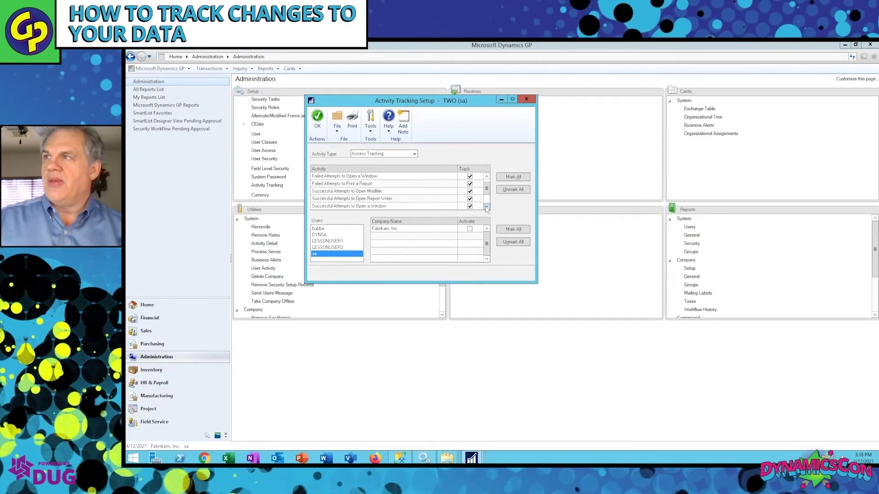
pyautogui.scroll(-1, 487, 209)
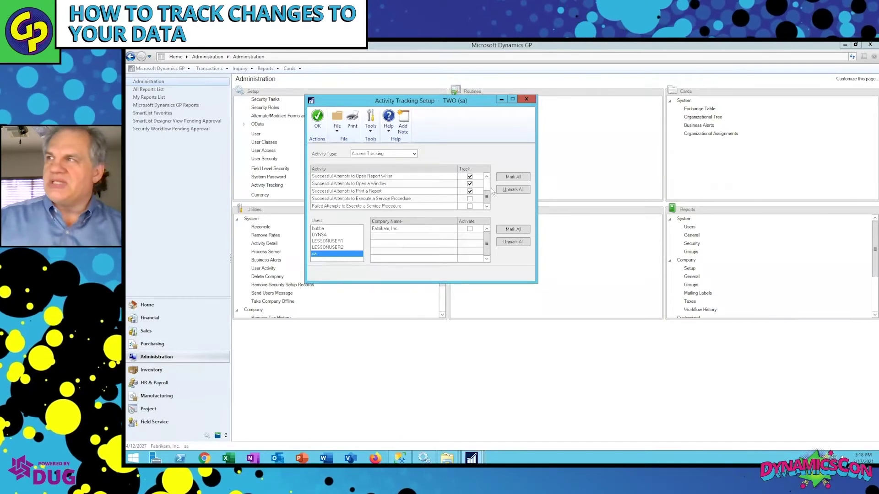
pyautogui.click(523, 177)
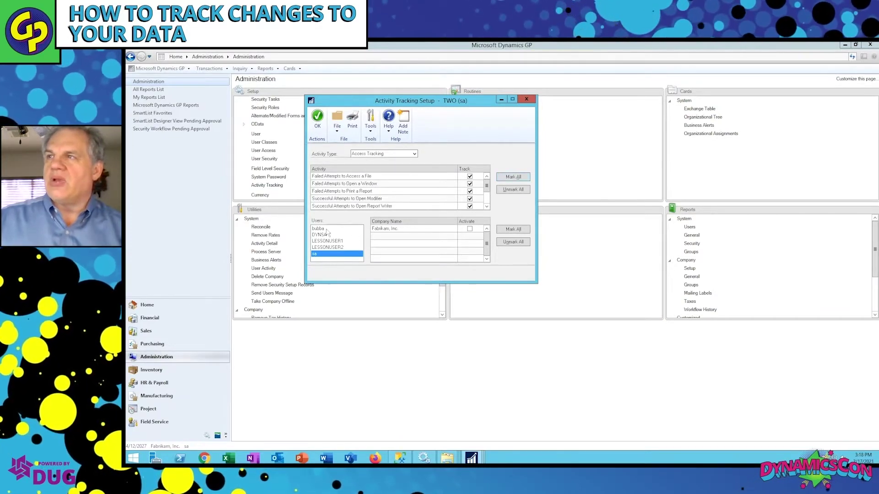
# Activate access tracking in Fabrikam, Inc. for the first listed user and check the marked activities.
pyautogui.click(323, 229)
pyautogui.click(470, 229)
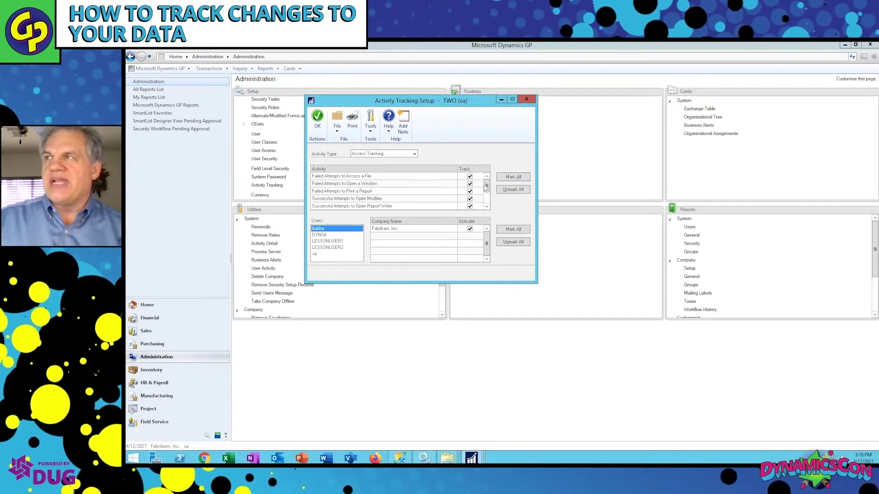
pyautogui.click(486, 204)
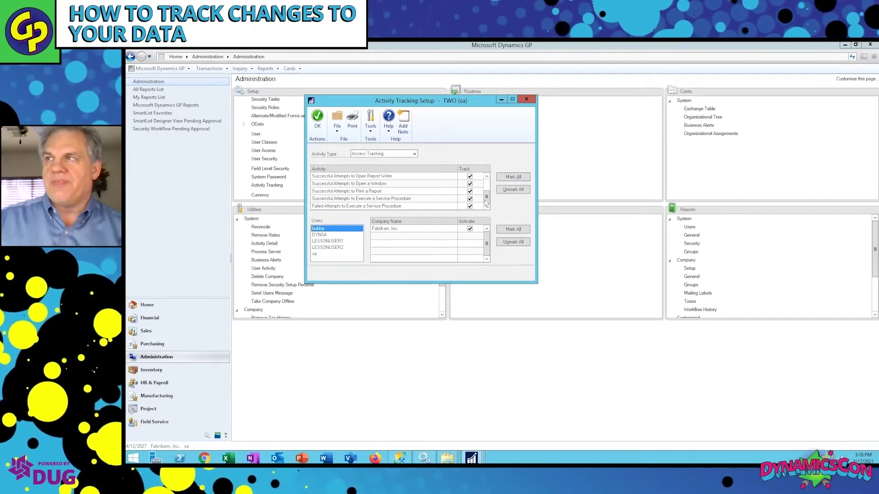
# Review the tracked activities under the File Tracking and Process Tracking activity types.
pyautogui.click(387, 152)
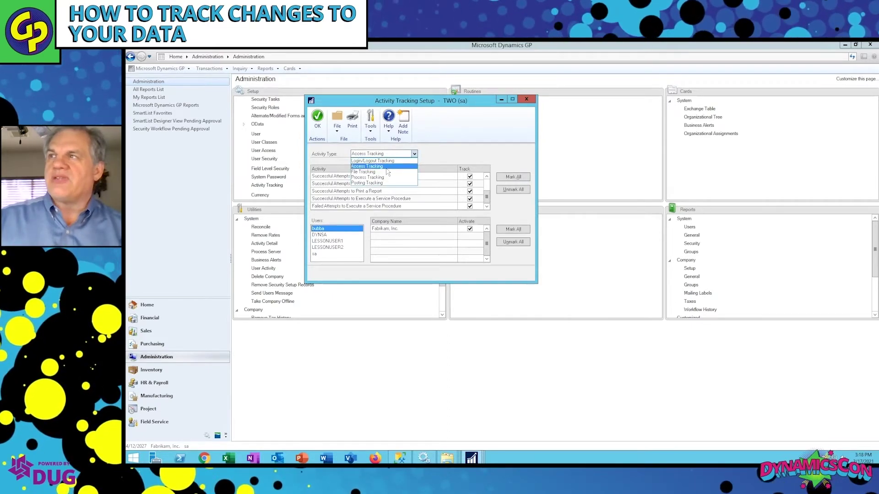
pyautogui.click(388, 172)
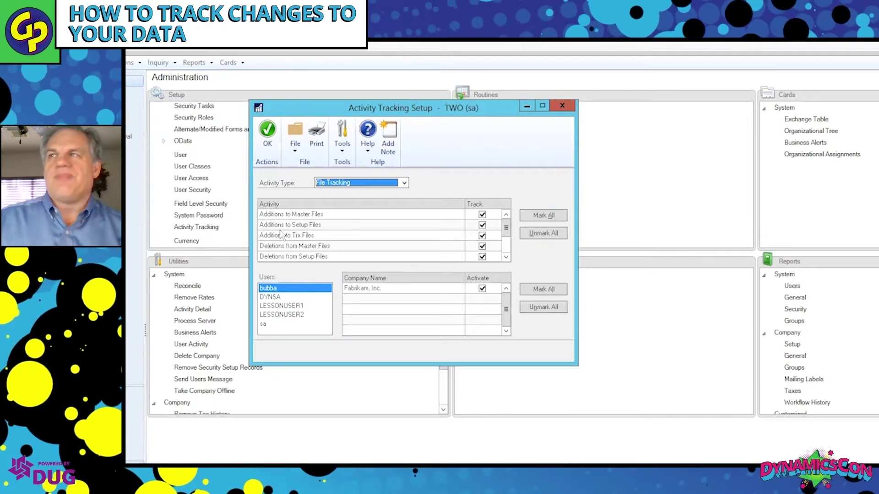
pyautogui.click(506, 257)
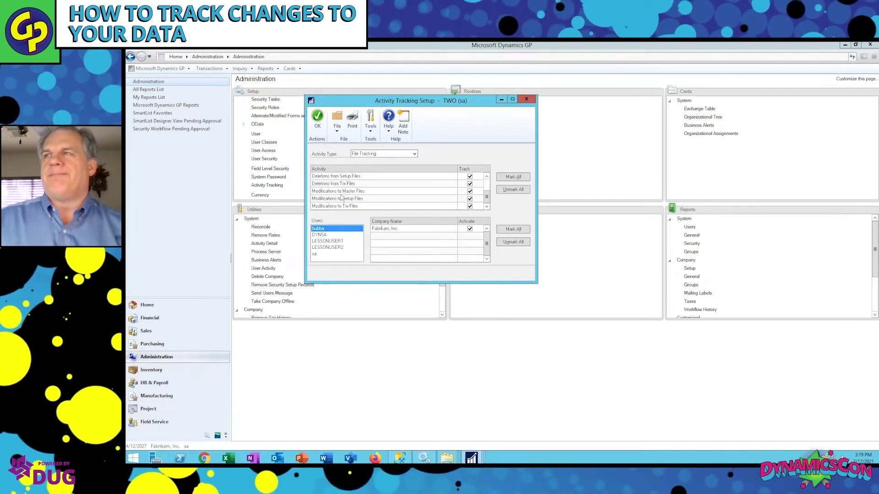
pyautogui.click(380, 153)
pyautogui.click(364, 179)
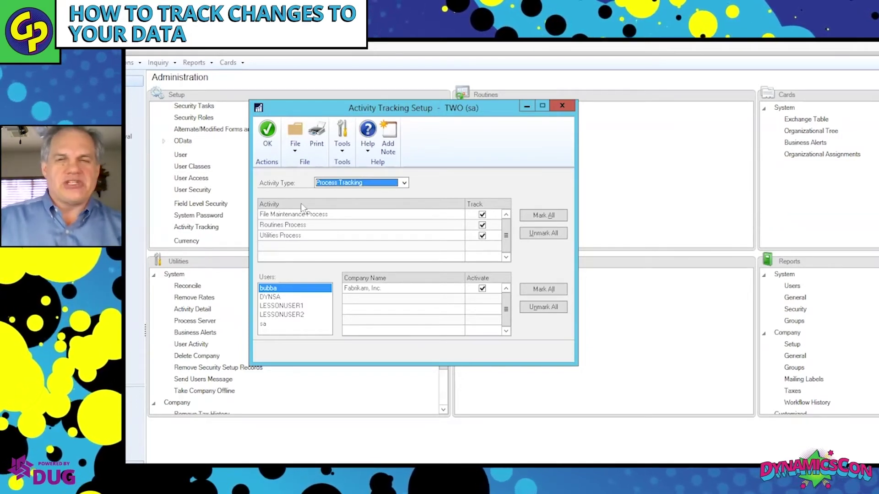
# Review the Posting Tracking activities down to the Project entries, and accept the activity tracking setup.
pyautogui.click(404, 182)
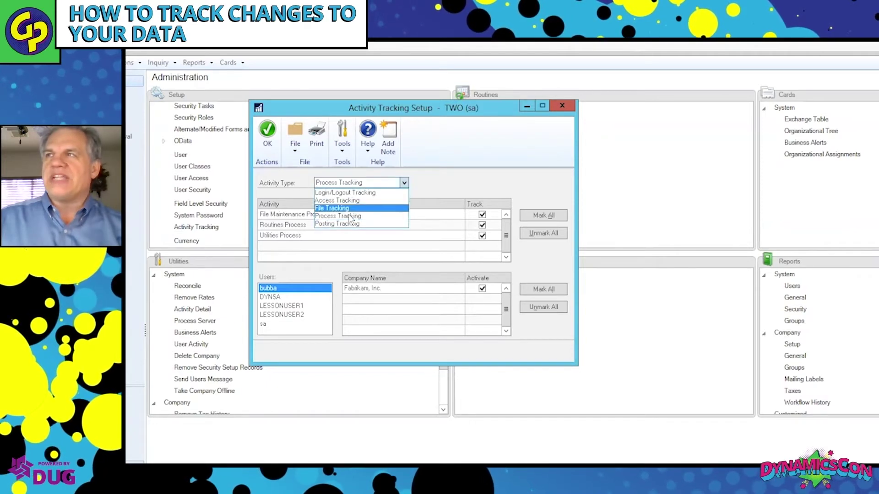
pyautogui.click(334, 224)
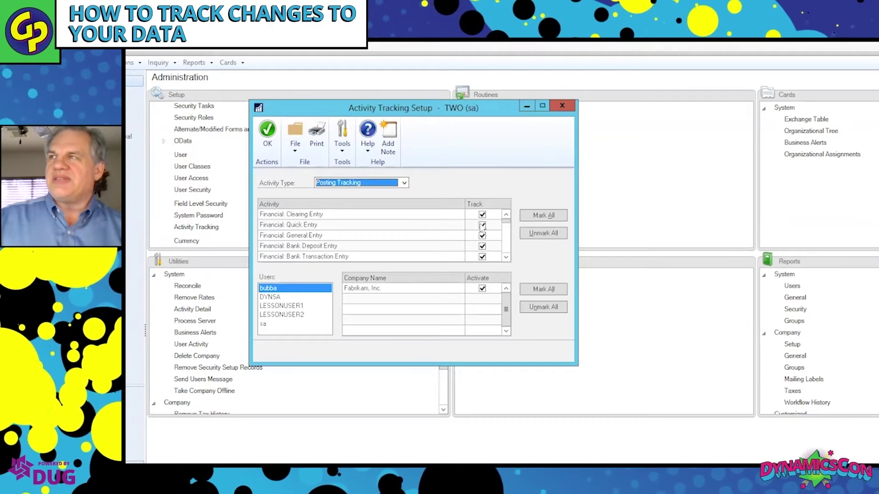
pyautogui.click(506, 257)
pyautogui.click(506, 257)
pyautogui.click(506, 258)
pyautogui.click(506, 258)
pyautogui.click(506, 257)
pyautogui.click(506, 257)
pyautogui.click(506, 257)
pyautogui.click(506, 257)
pyautogui.click(506, 258)
pyautogui.click(506, 257)
pyautogui.click(506, 257)
pyautogui.click(505, 258)
pyautogui.click(506, 257)
pyautogui.click(506, 257)
pyautogui.click(506, 257)
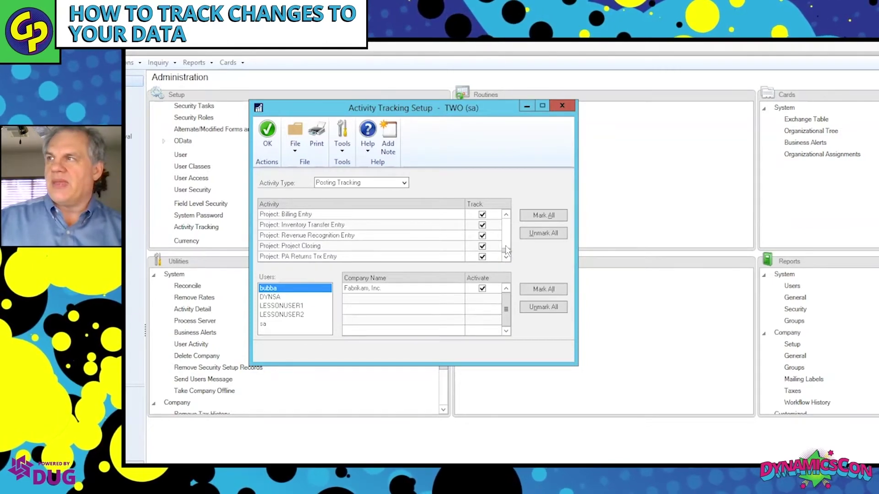
pyautogui.scroll(2, 507, 233)
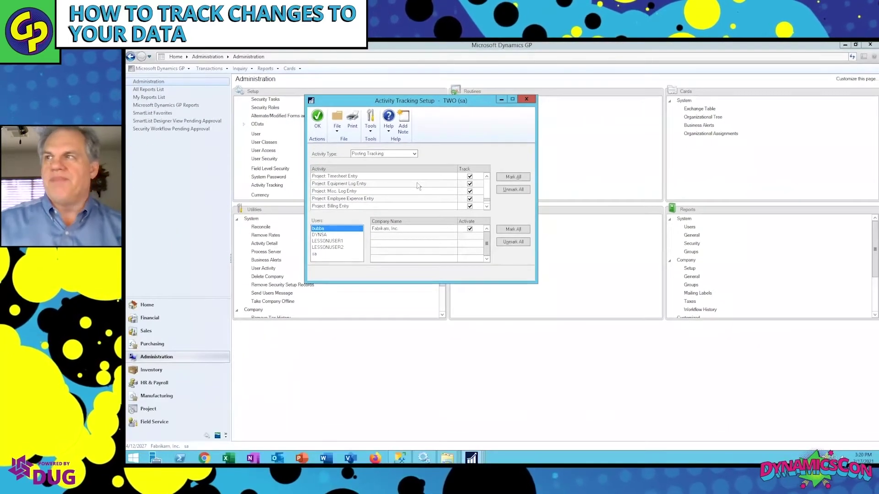
pyautogui.click(317, 120)
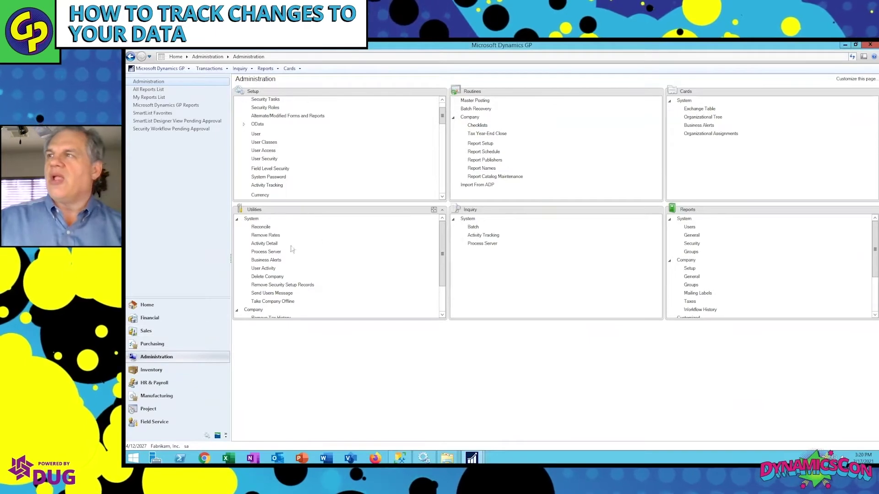
# Open the Activity Tracking inquiry, make its window taller and look through the logged window-access entries.
pyautogui.click(484, 236)
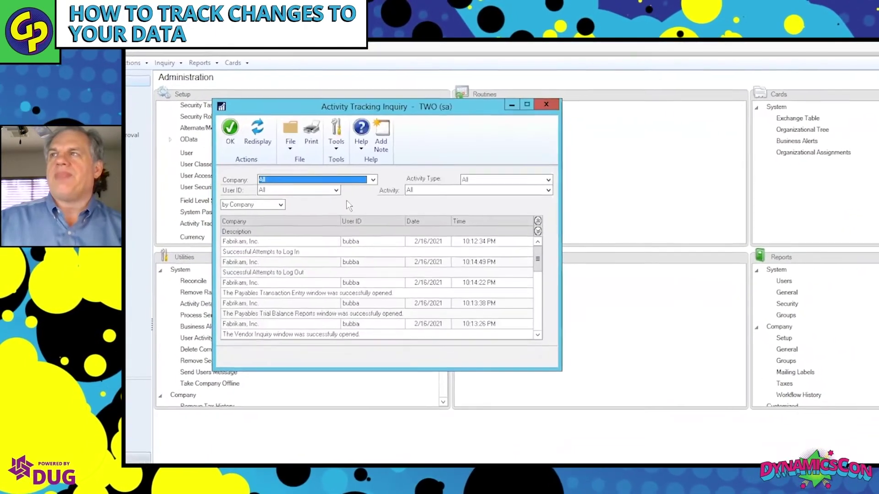
pyautogui.moveTo(284, 376); pyautogui.dragTo(285, 440)
pyautogui.click(268, 309)
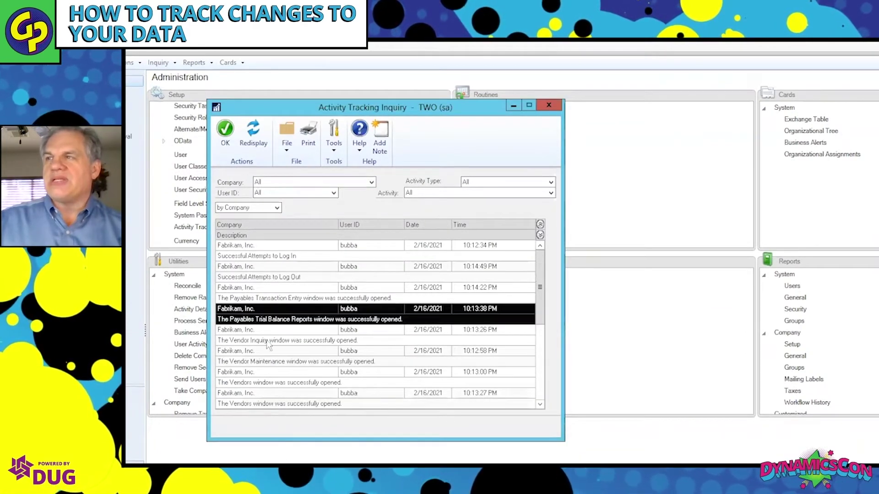
pyautogui.click(267, 364)
pyautogui.scroll(-4, 267, 364)
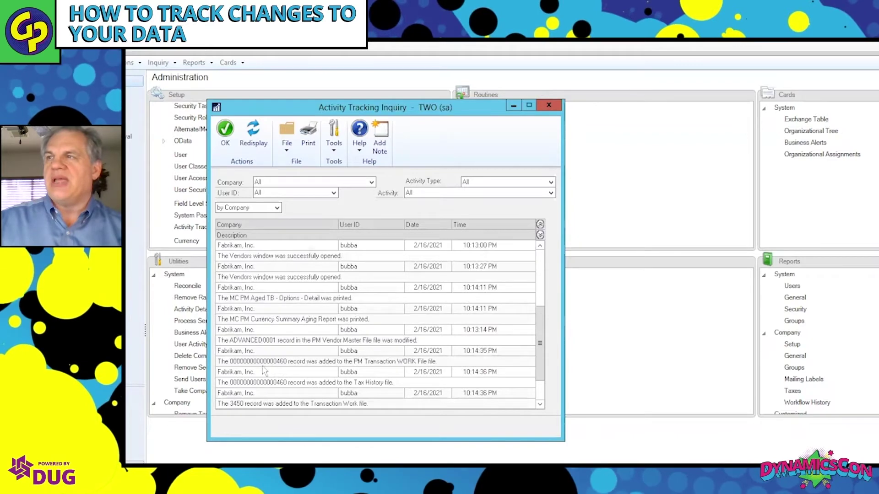
# Examine the log entries for the modified PM Vendor Master File record and the records added to the PM Transaction WORK and Transaction Work files.
pyautogui.click(254, 343)
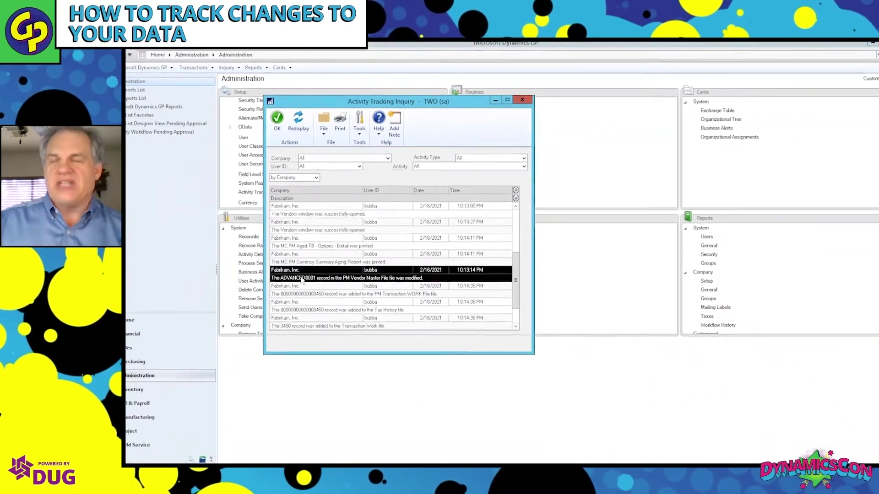
pyautogui.click(311, 280)
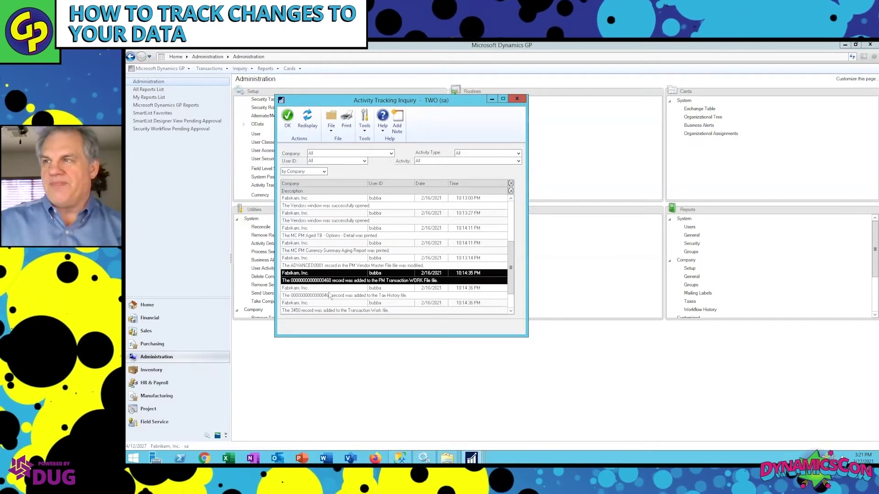
pyautogui.click(322, 310)
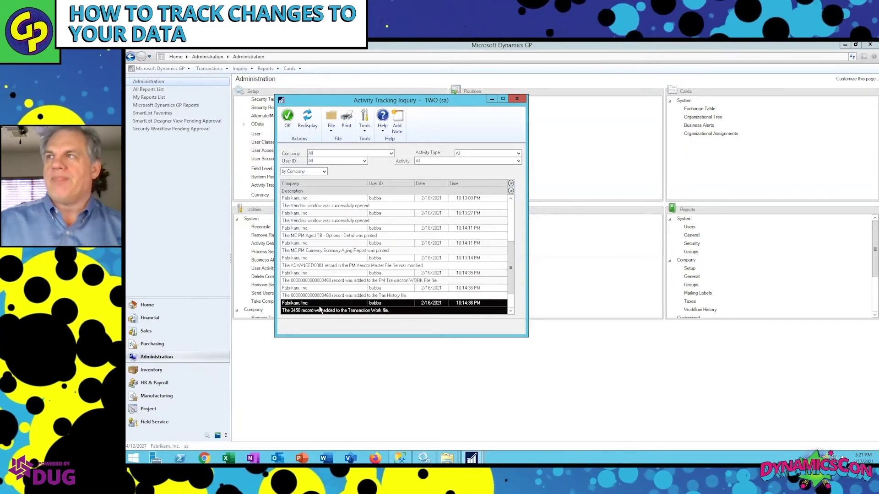